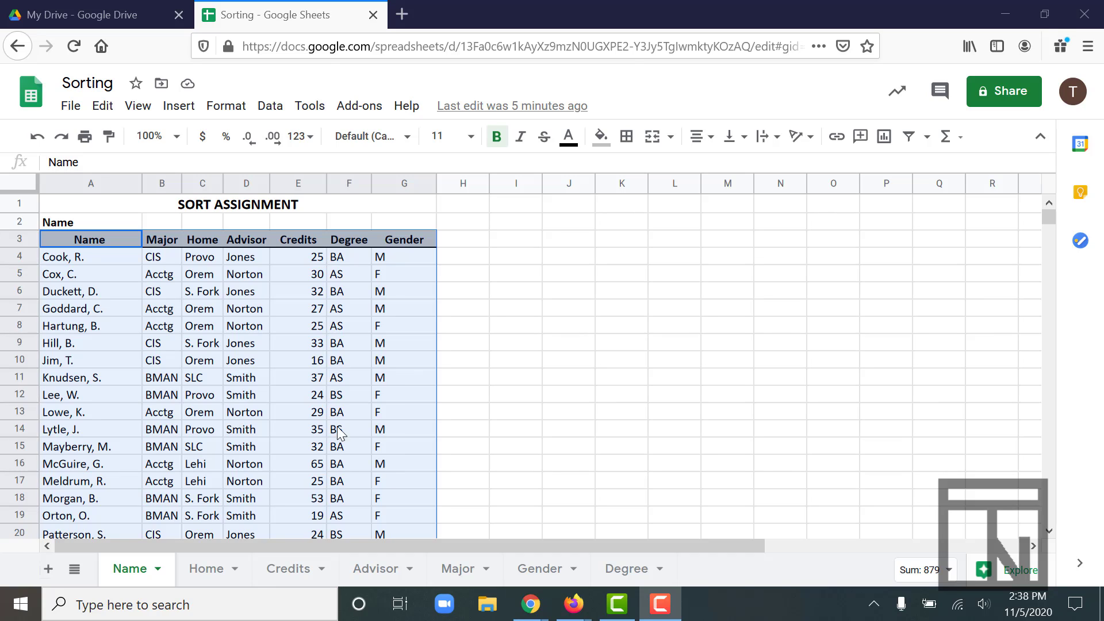
Step: Create a filter on the student table from the header row through the last student row, range A3:G29
left_click(56, 240)
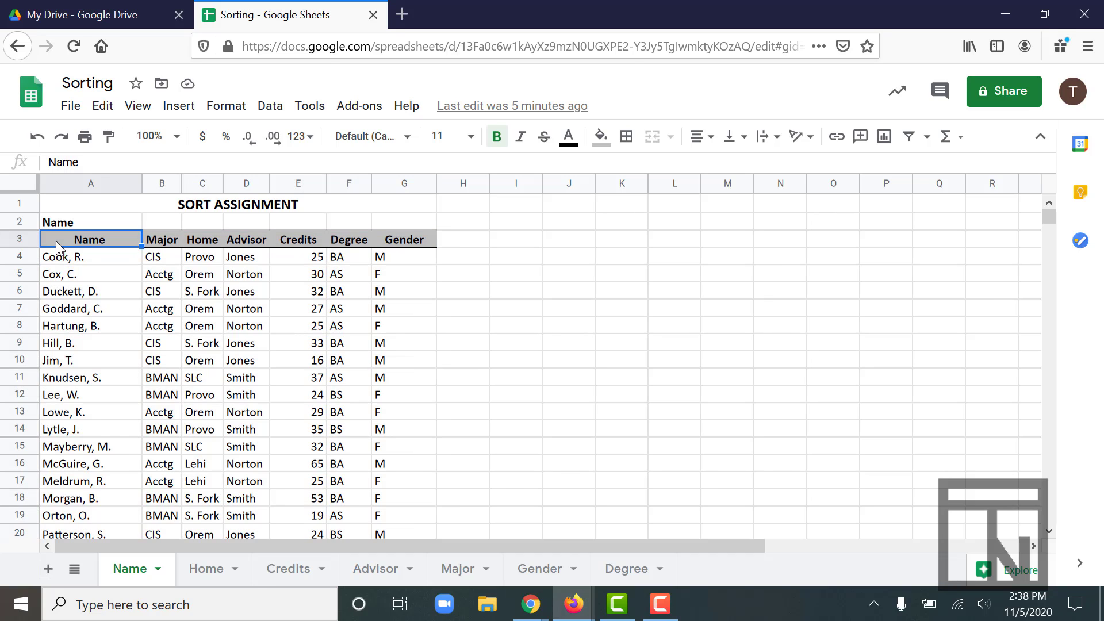
left_click_drag(57, 240, 408, 244)
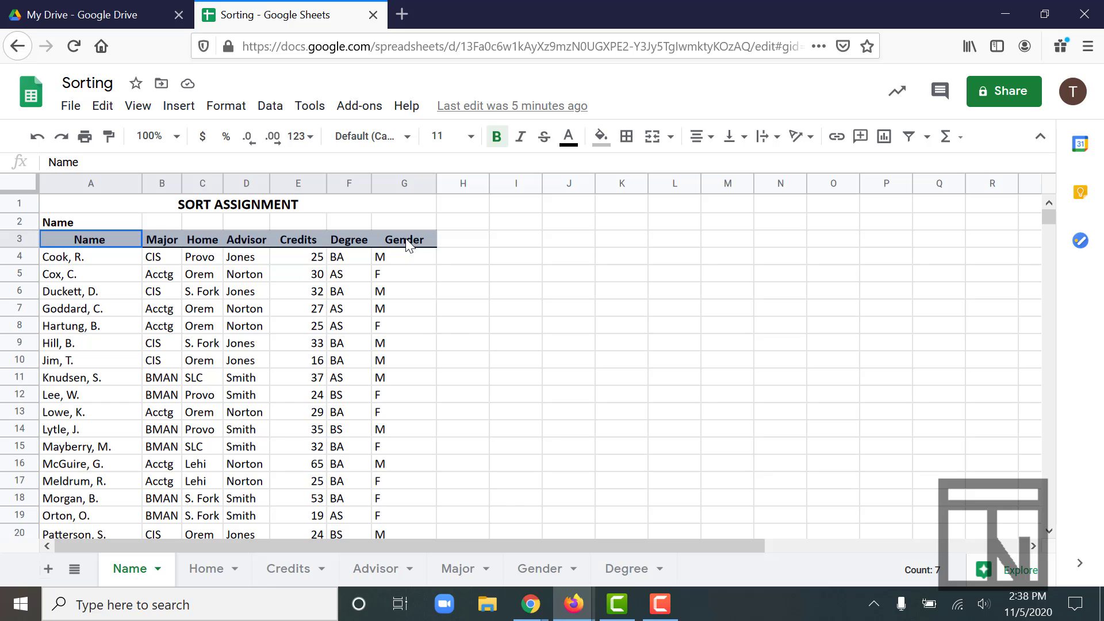
left_click_drag(407, 244, 401, 467)
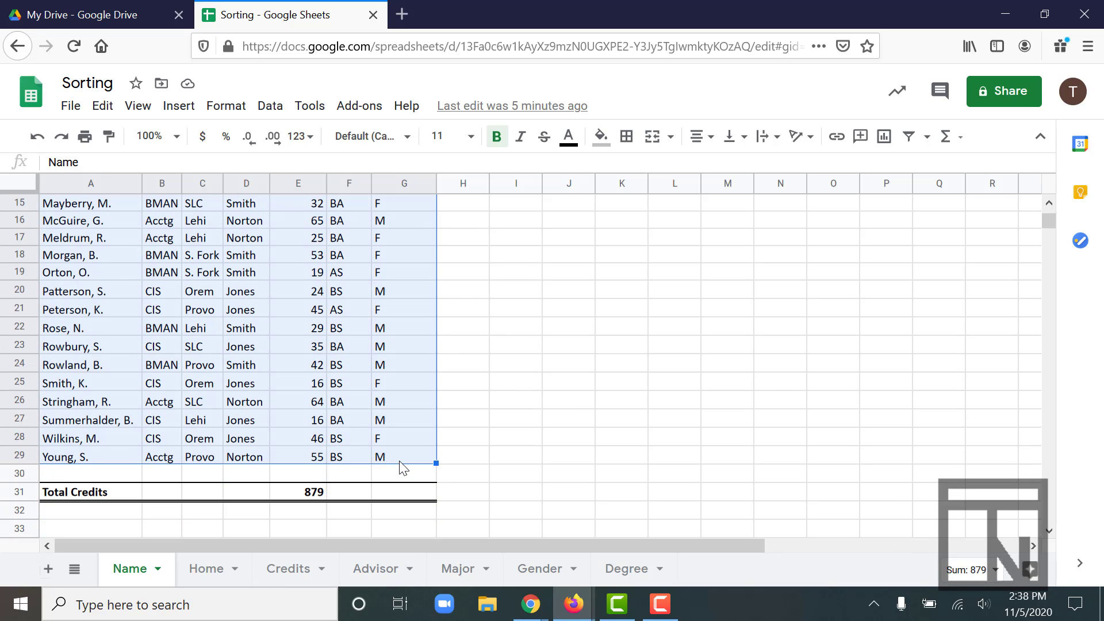
scroll(316, 323, "up", 5)
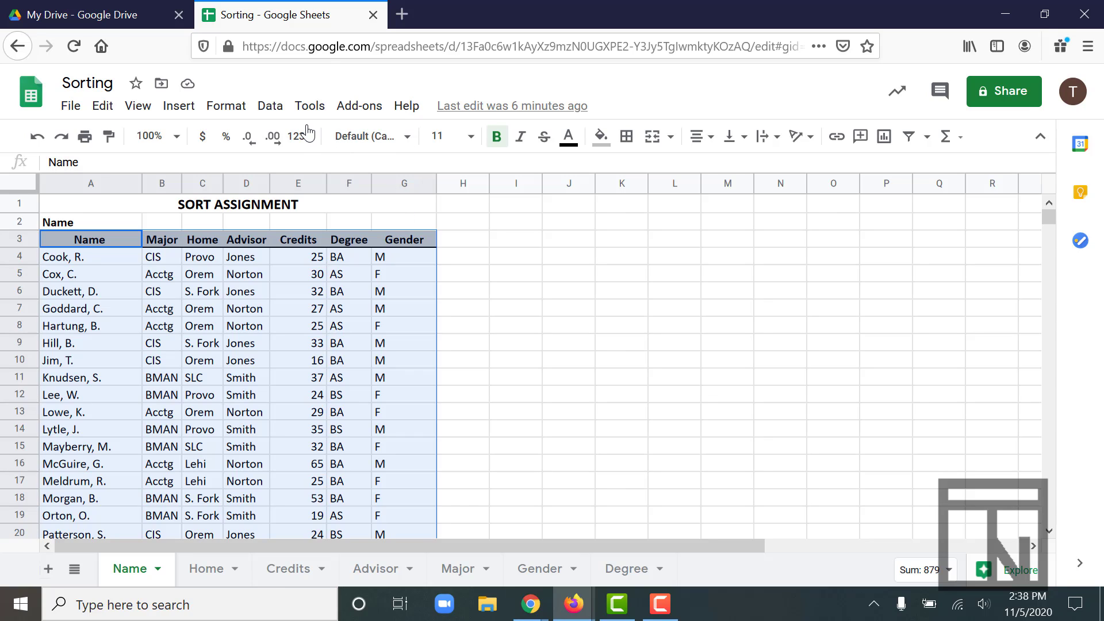
left_click(270, 107)
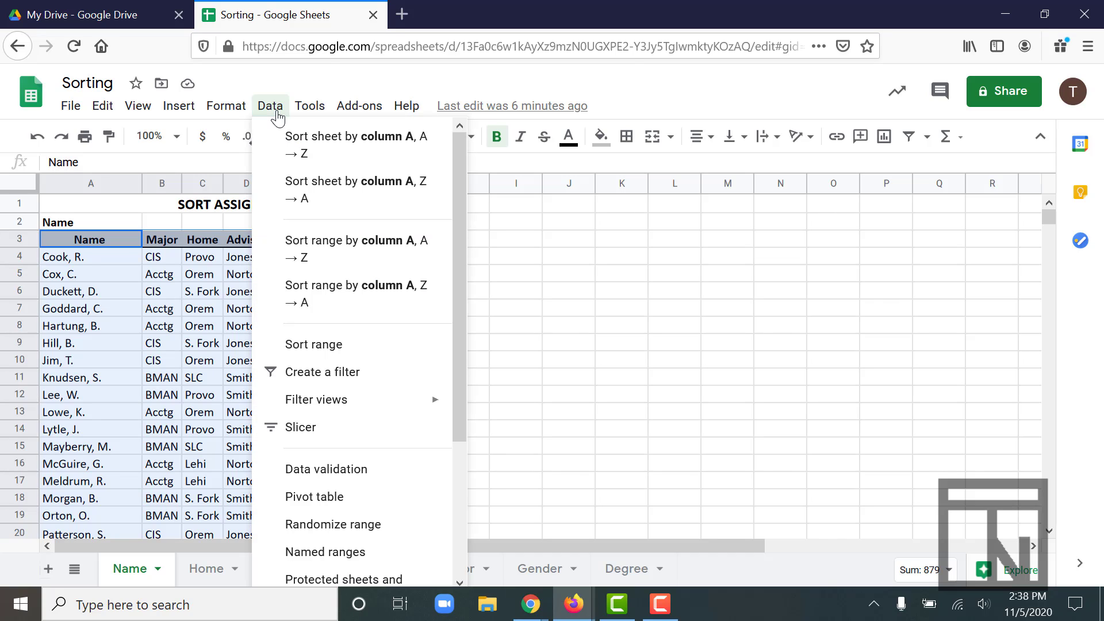
left_click(330, 377)
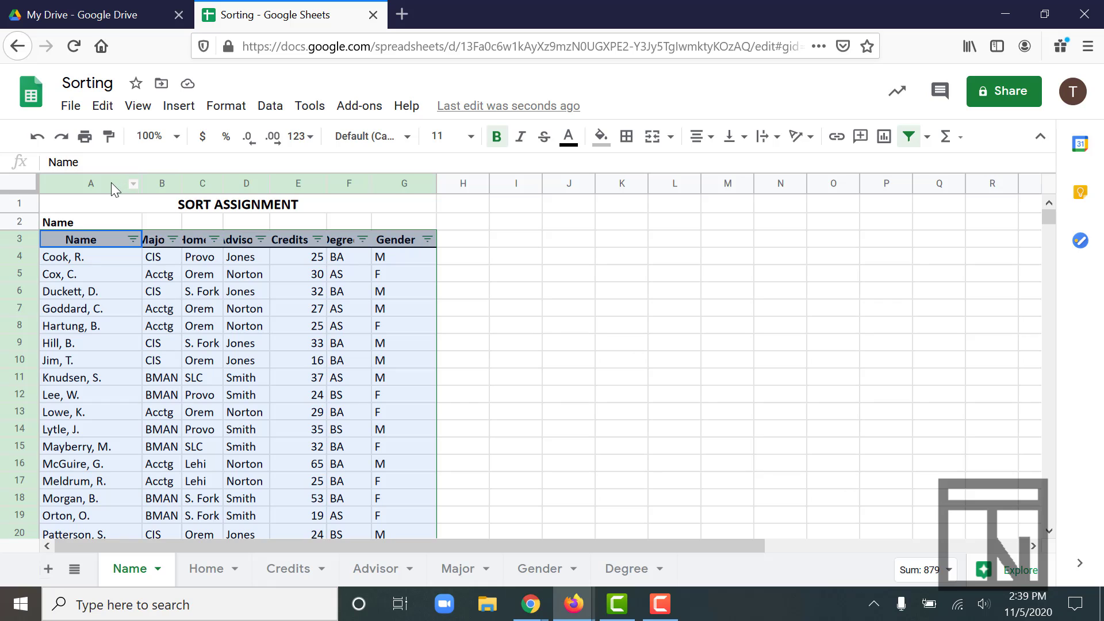
Step: Auto-fit the widths of columns A through G to their contents
left_click_drag(112, 181, 402, 190)
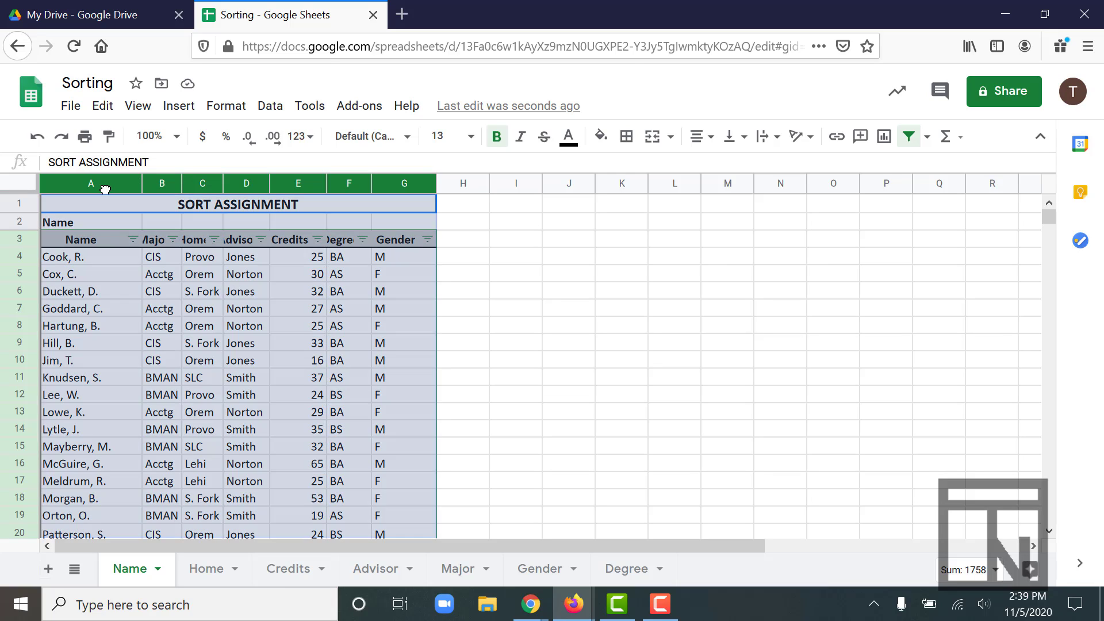
left_click(466, 225)
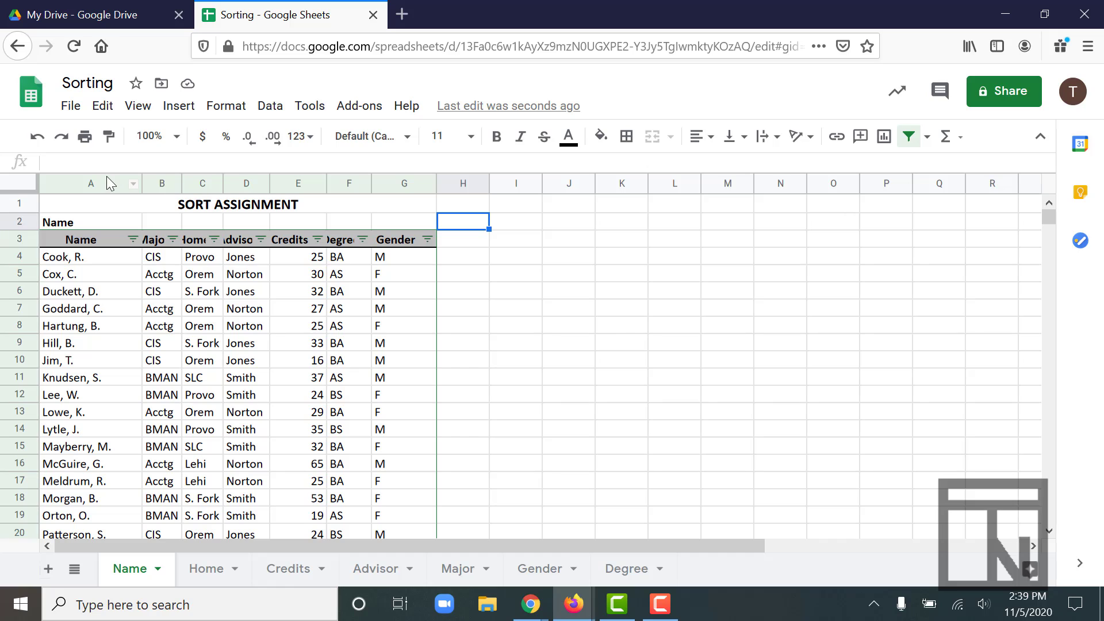
left_click(110, 184)
left_click_drag(140, 184, 402, 181)
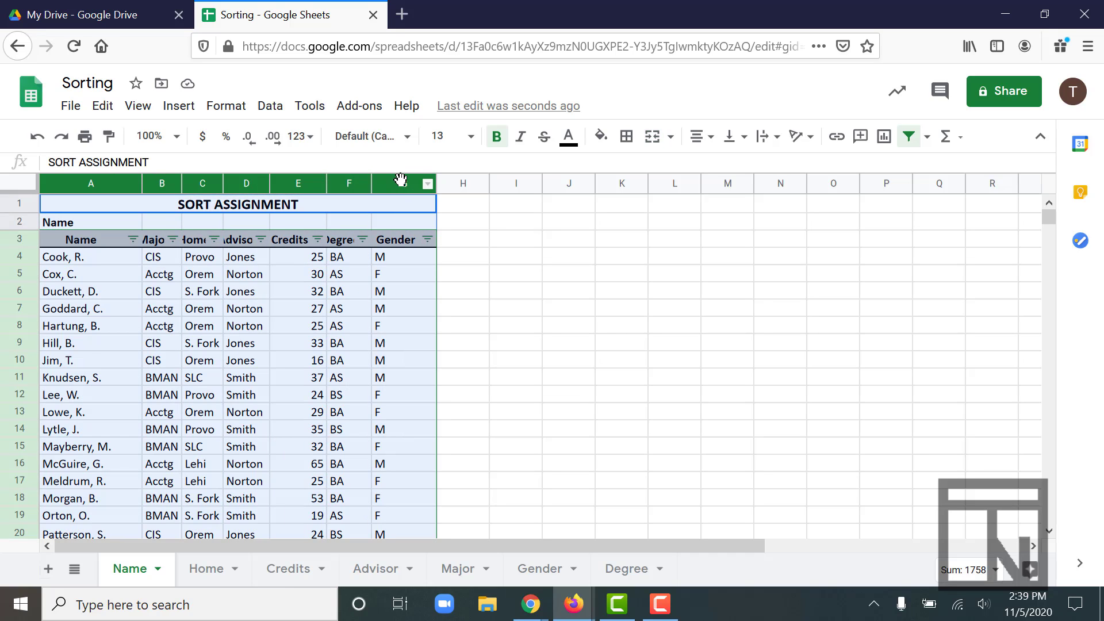
double_click(369, 183)
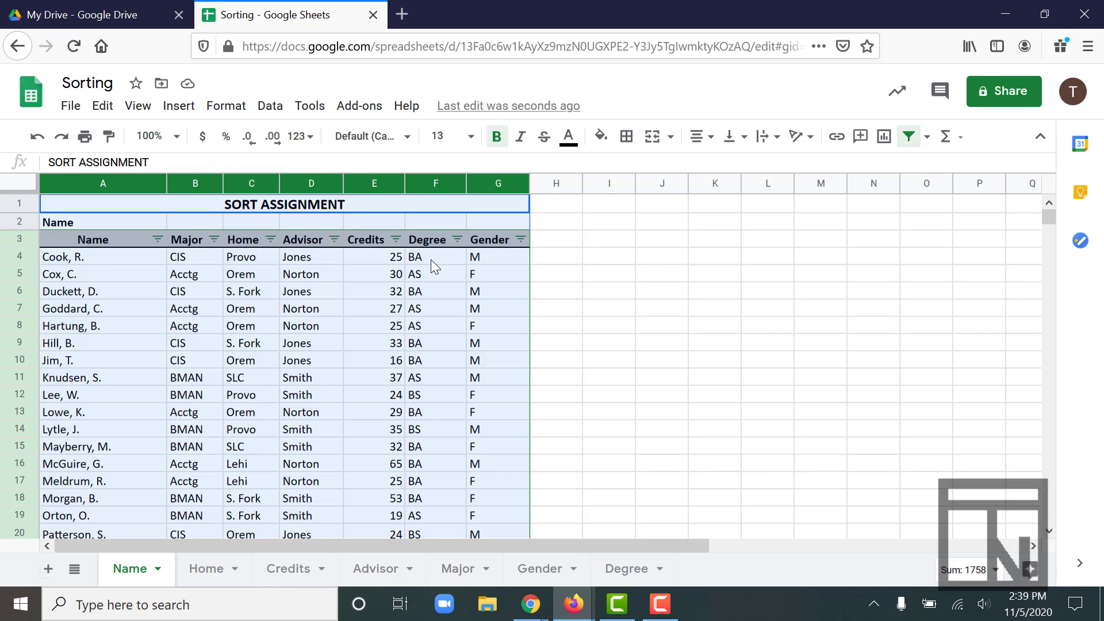
Step: Filter the Home column by values to show only Orem and Provo, excluding Lehi, S. Fork and SLC
left_click(271, 239)
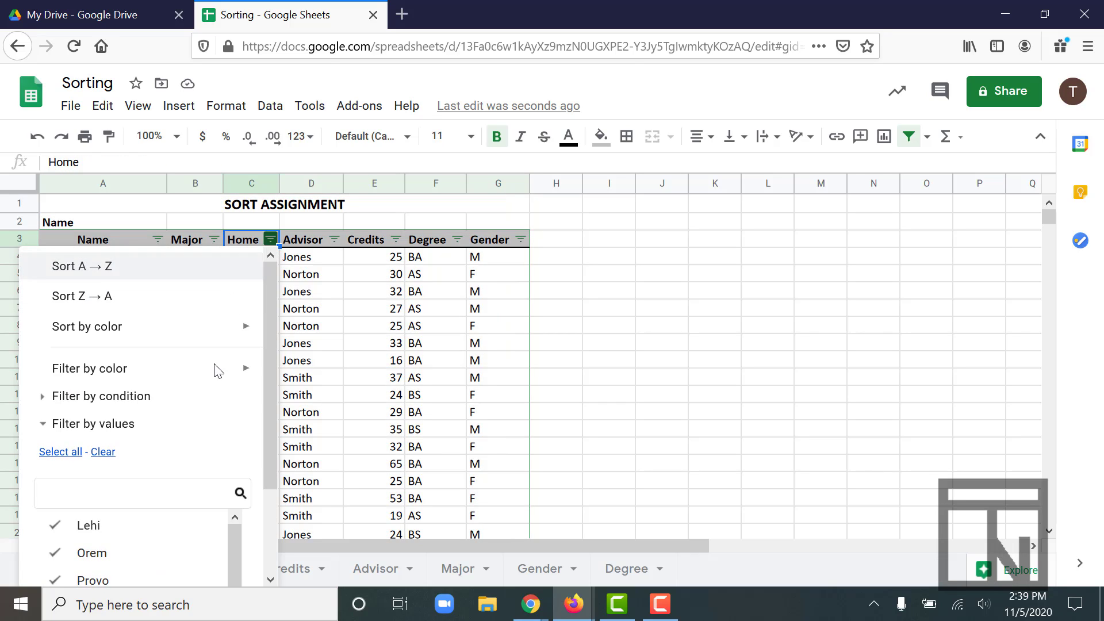
mouse_move(215, 372)
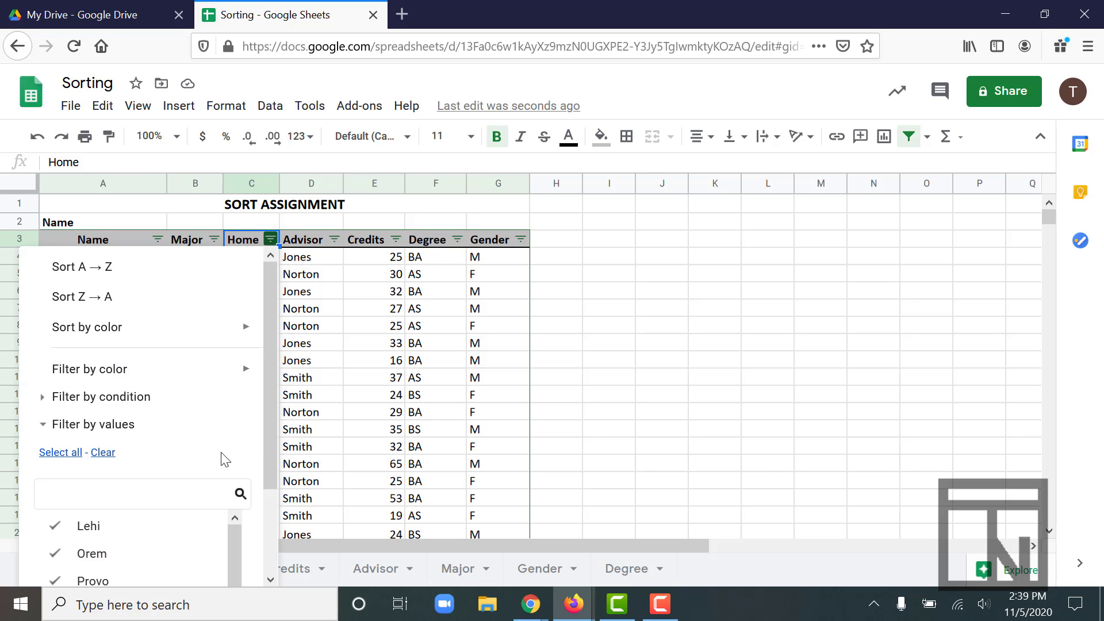
scroll(222, 454, "down", 2)
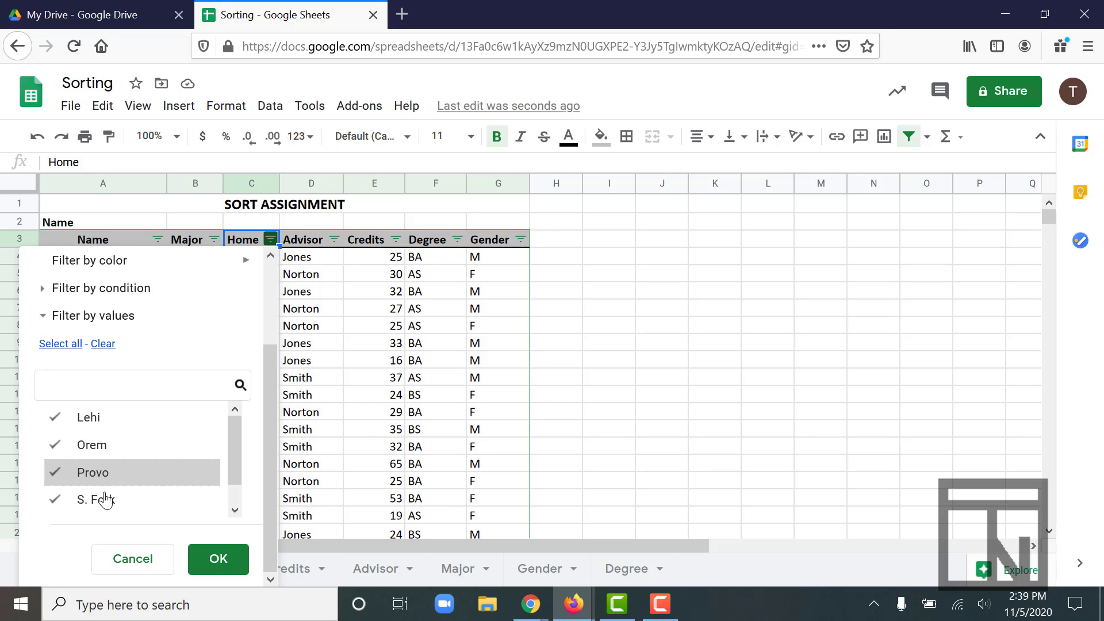
scroll(107, 500, "down", 1)
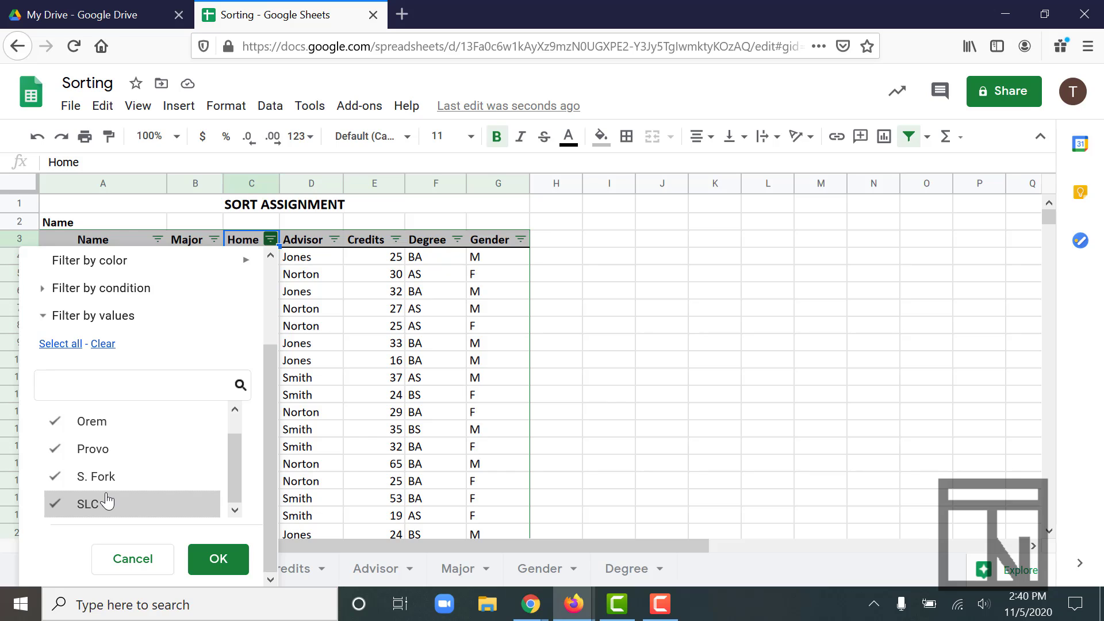
left_click(65, 507)
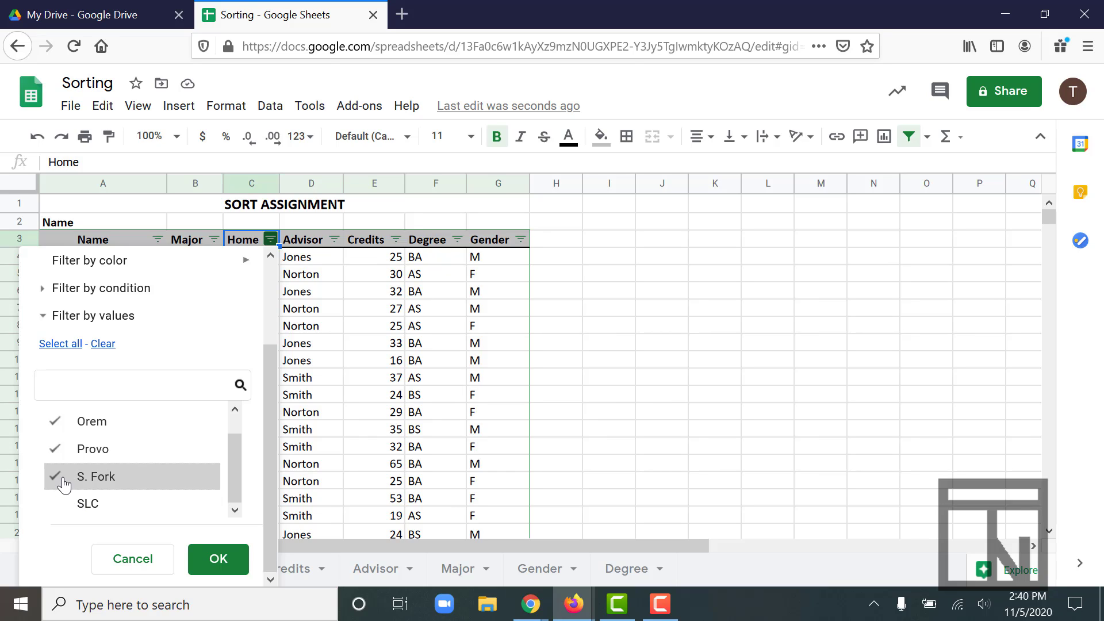
left_click(64, 483)
scroll(63, 486, "up", 1)
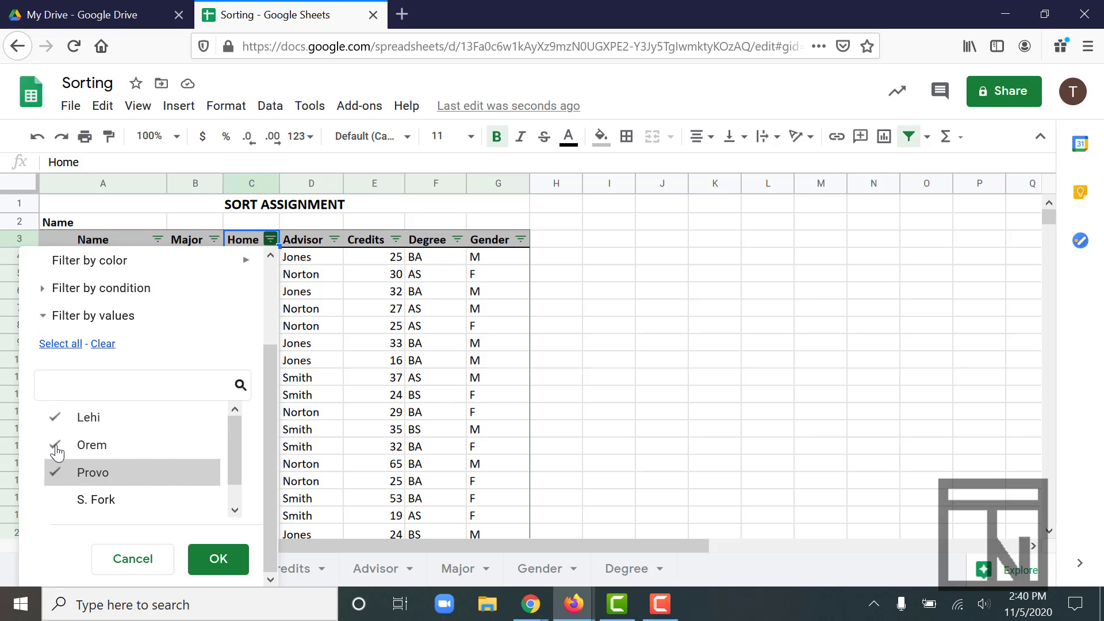
left_click(59, 424)
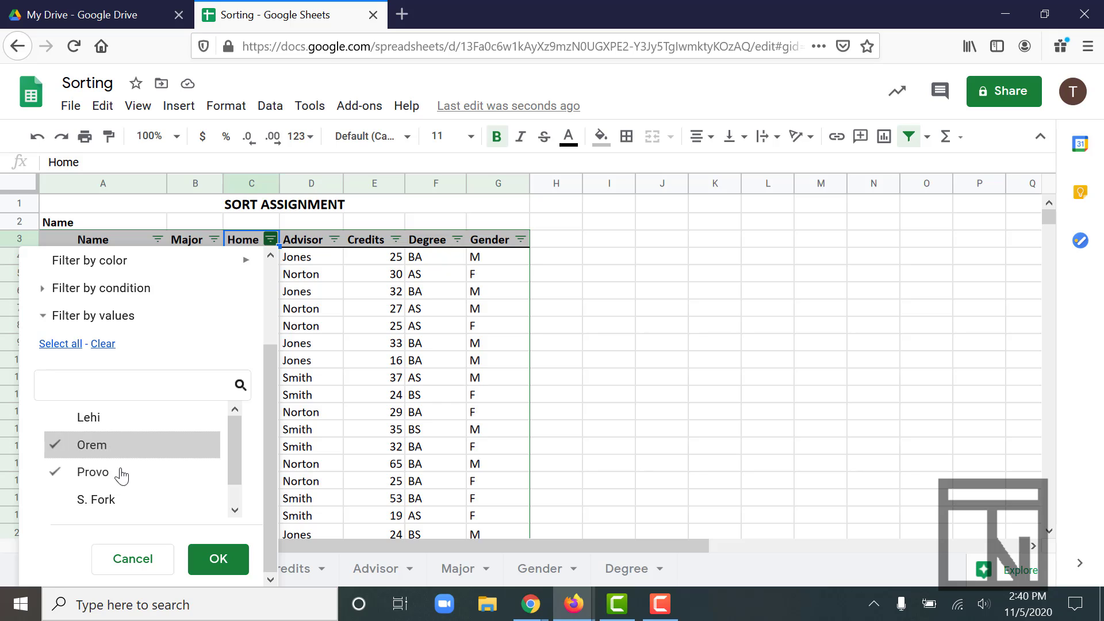
left_click(220, 560)
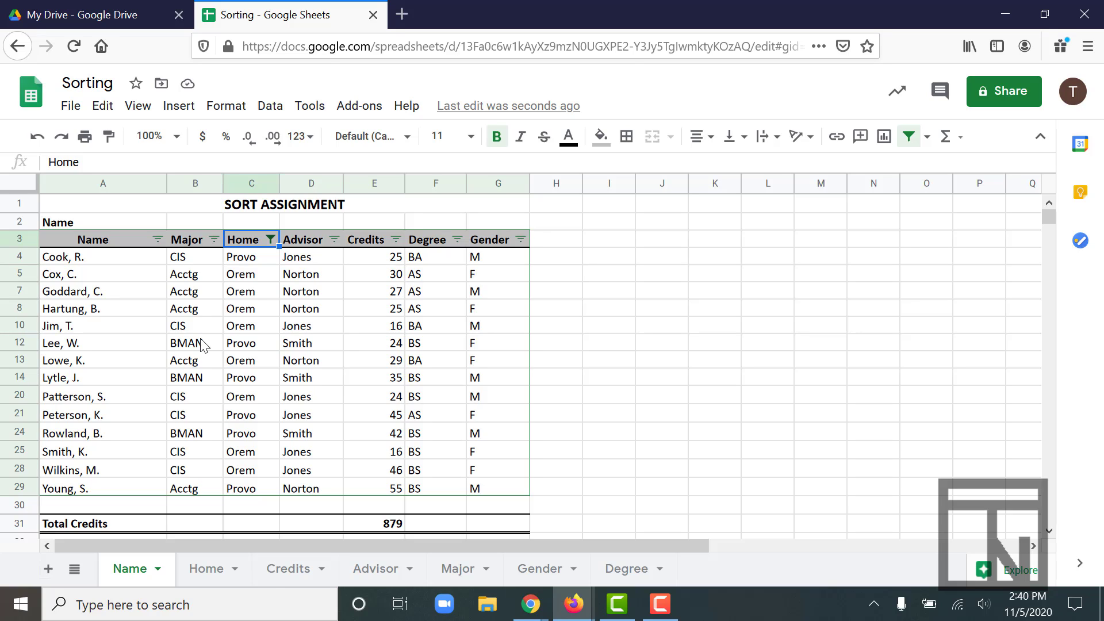
Step: Add Lehi back to the values shown by the Home column filter
left_click(270, 239)
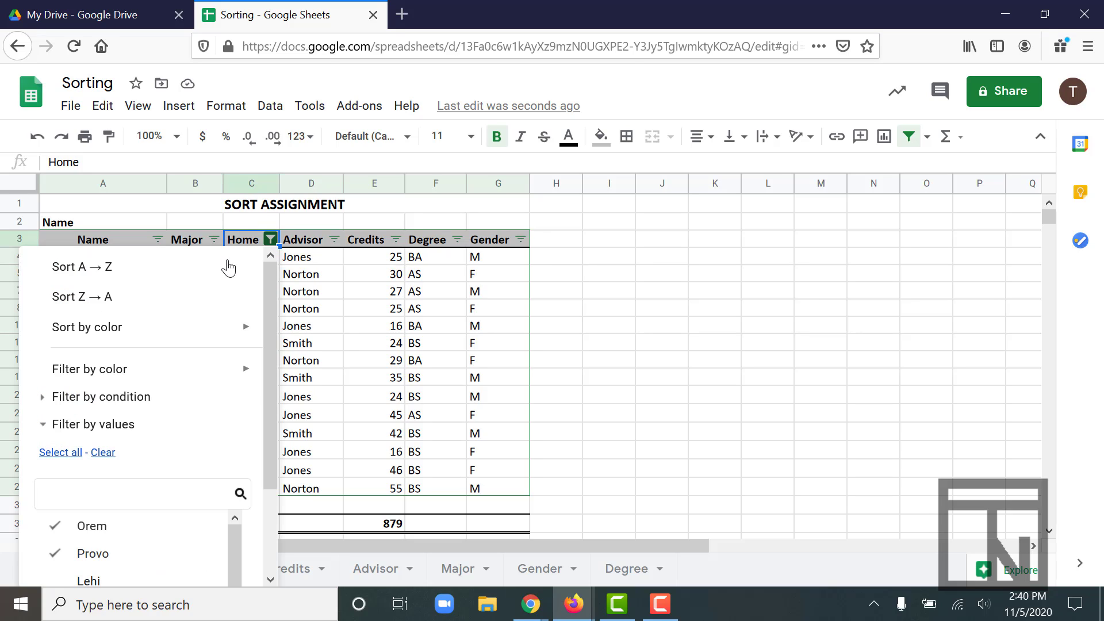
left_click(65, 575)
scroll(182, 490, "down", 2)
left_click(219, 559)
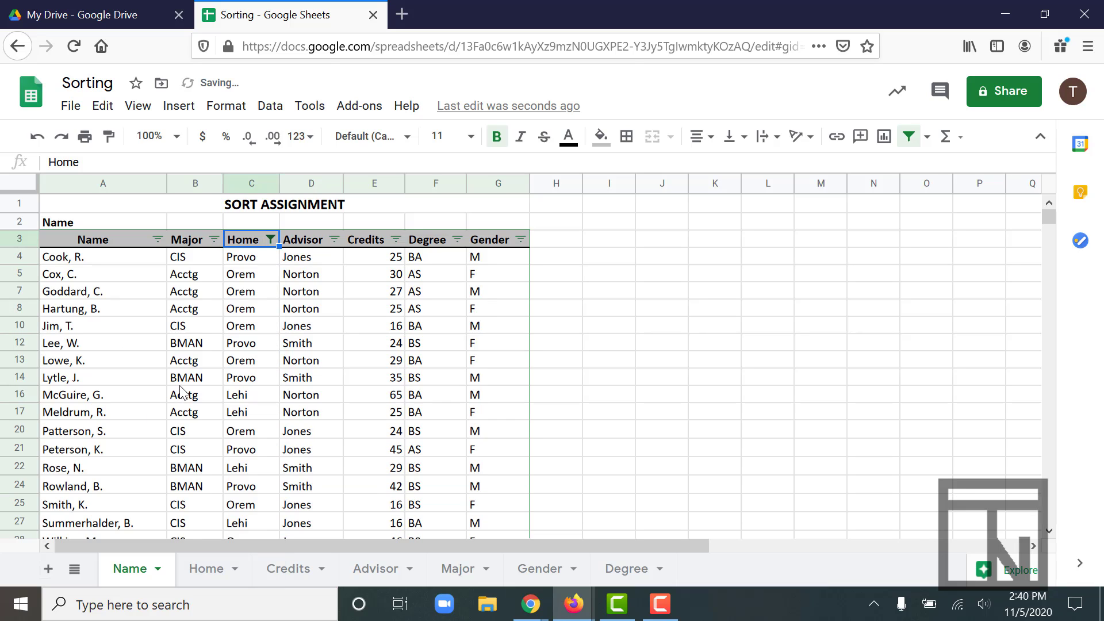
Step: Exclude Lehi from the Home column filter, keeping only Orem and Provo selected
left_click(270, 240)
left_click(131, 536)
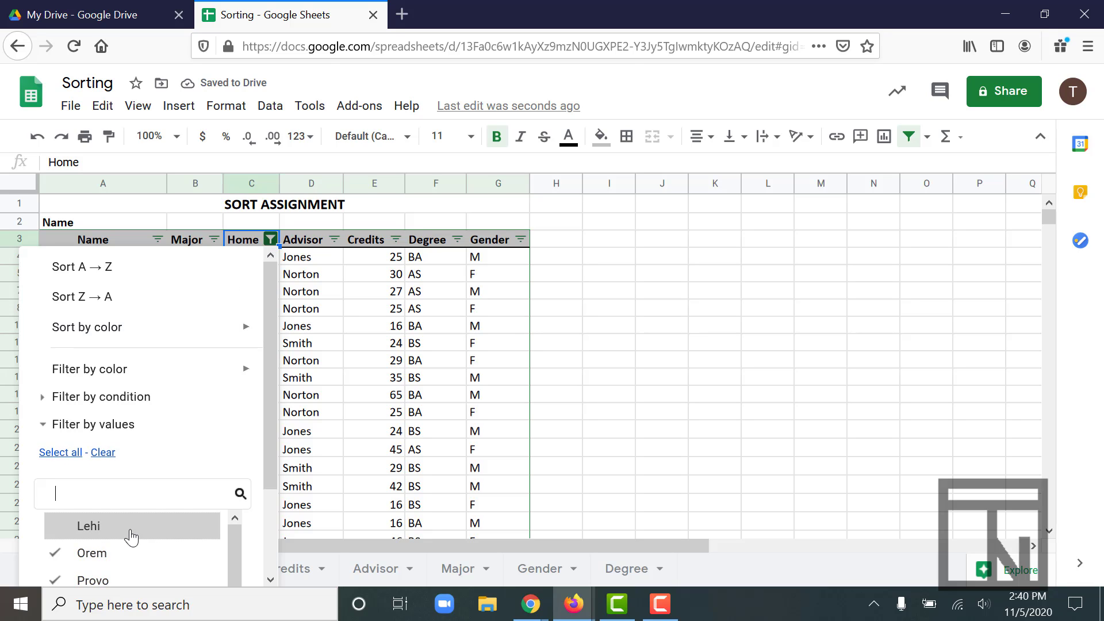
scroll(131, 534, "down", 1)
scroll(219, 478, "down", 1)
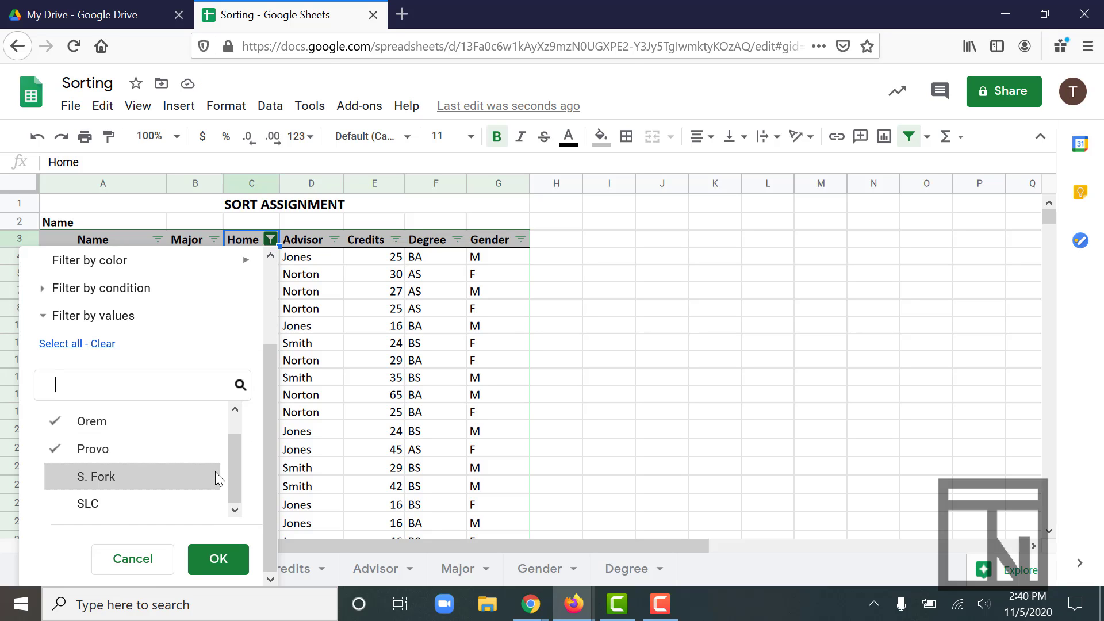
left_click(221, 558)
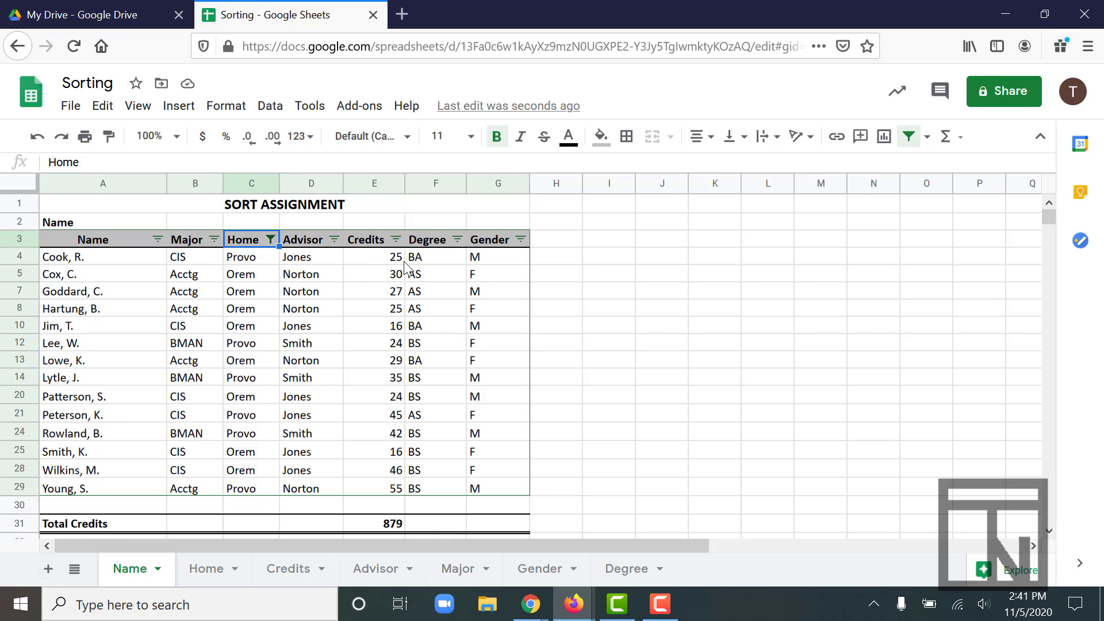
Step: Filter the Degree column by values to show only BA, excluding AS and BS
left_click(457, 239)
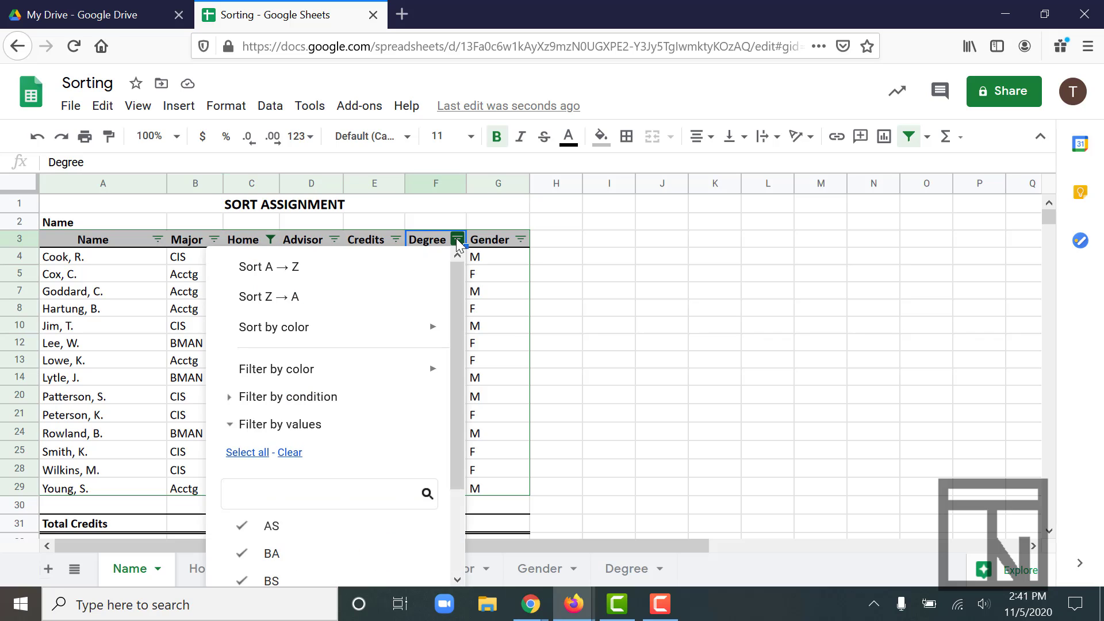
scroll(303, 443, "down", 2)
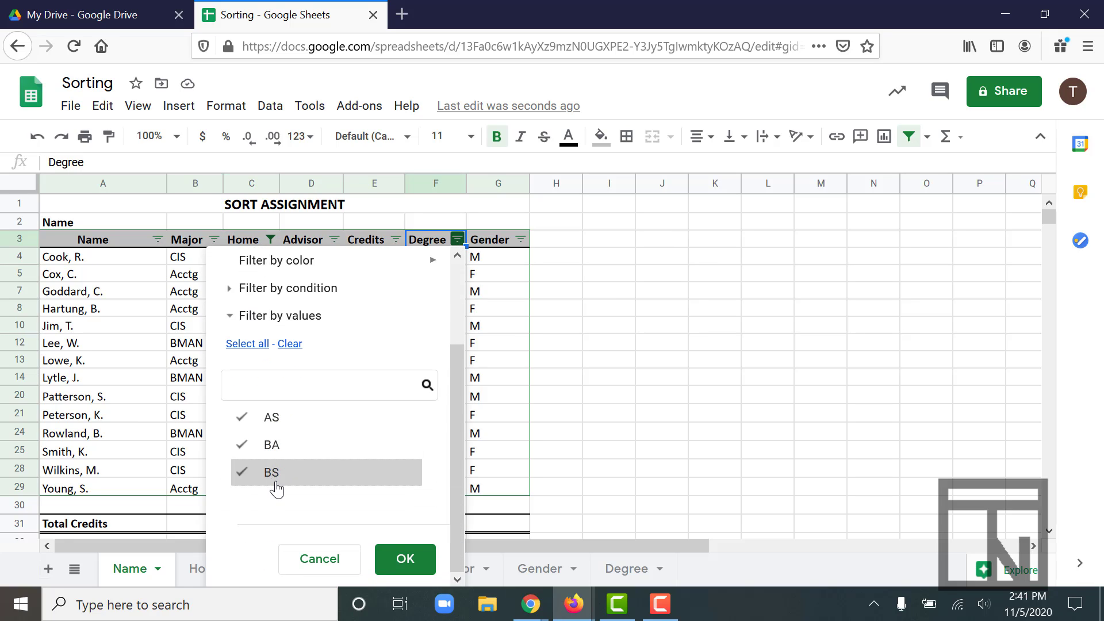
left_click(239, 480)
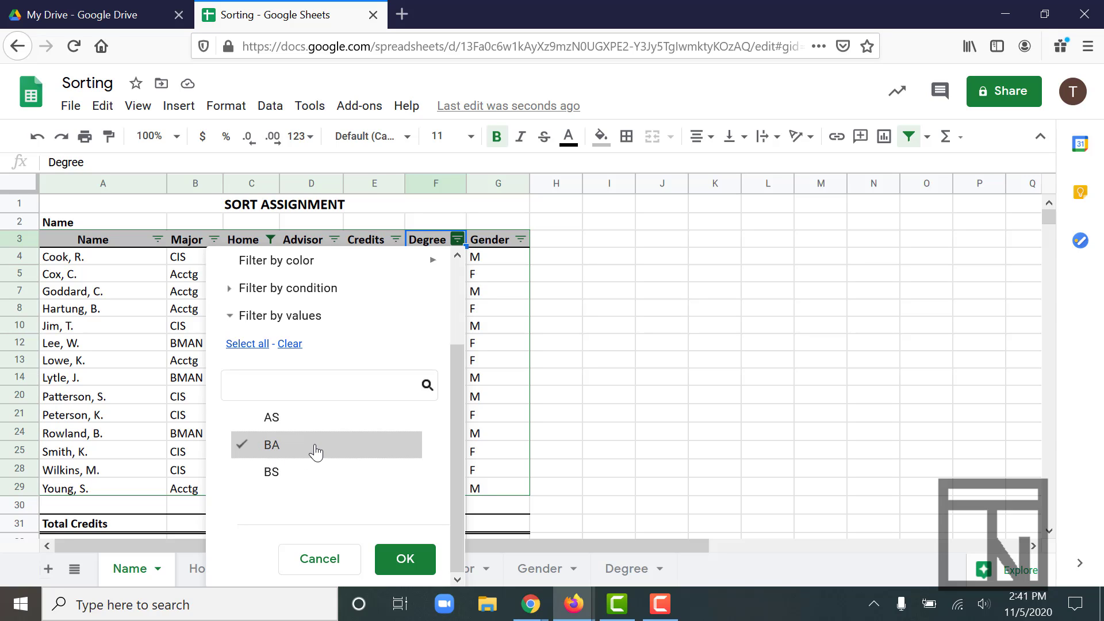
left_click(404, 561)
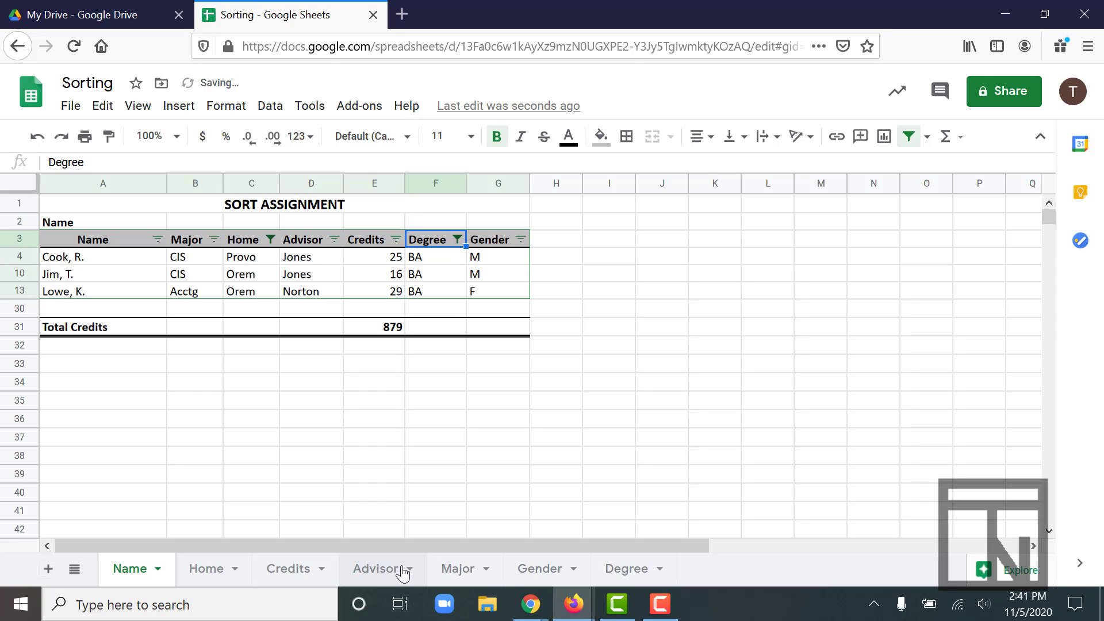